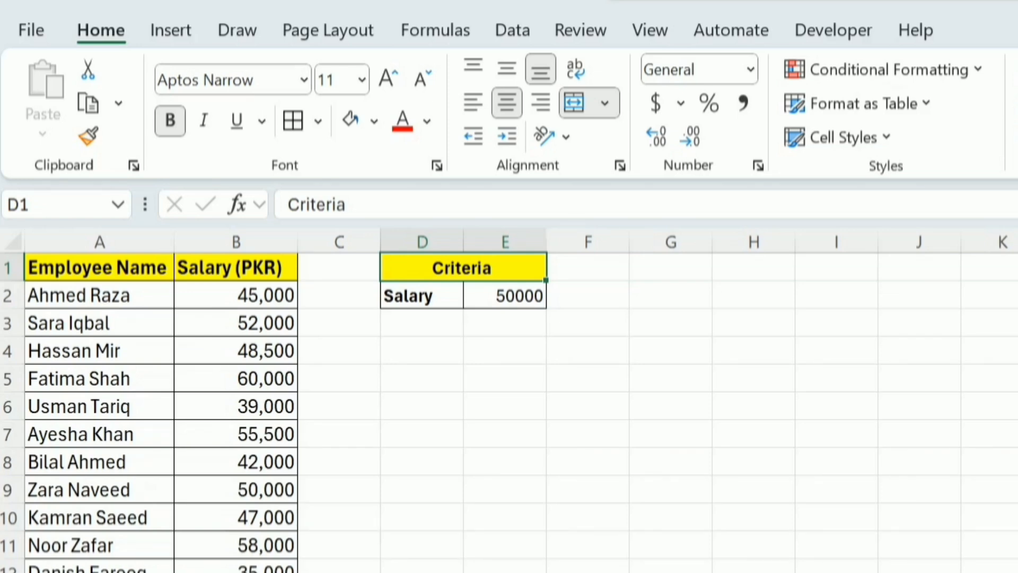
Start a new conditional formatting rule for A2:B16 that uses a formula to determine which cells to format.
click(132, 307)
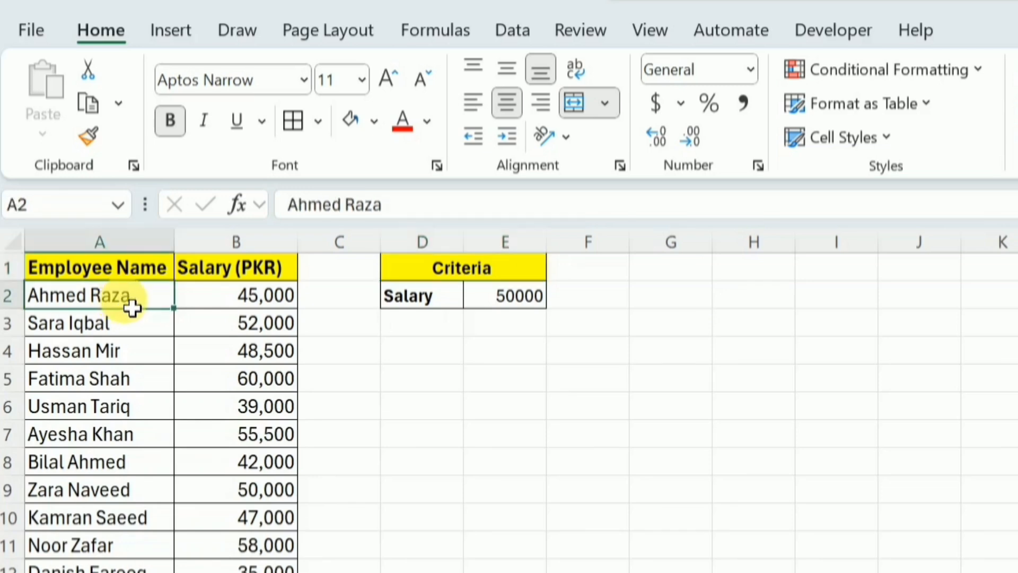
drag(132, 307, 289, 572)
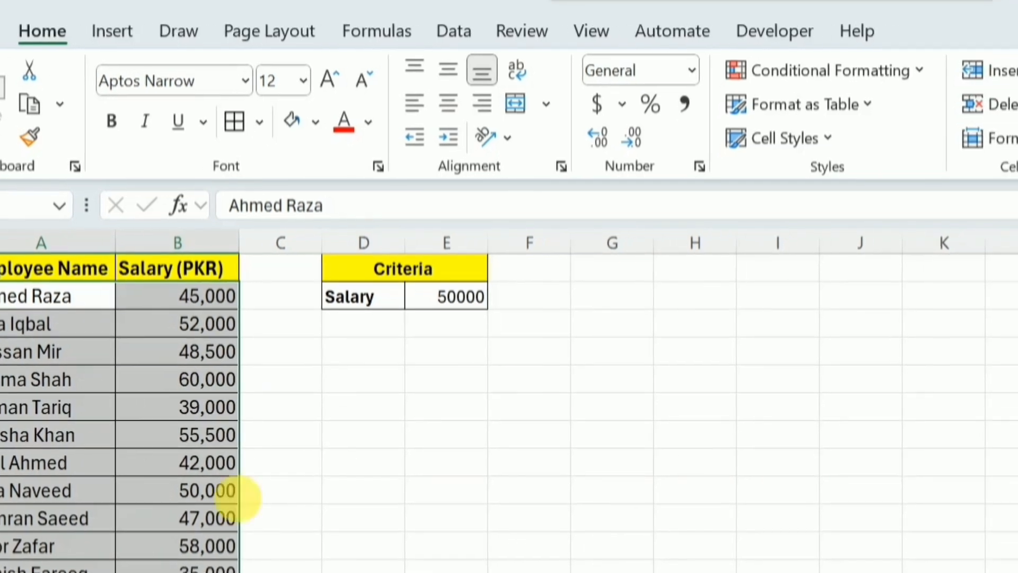
click(676, 76)
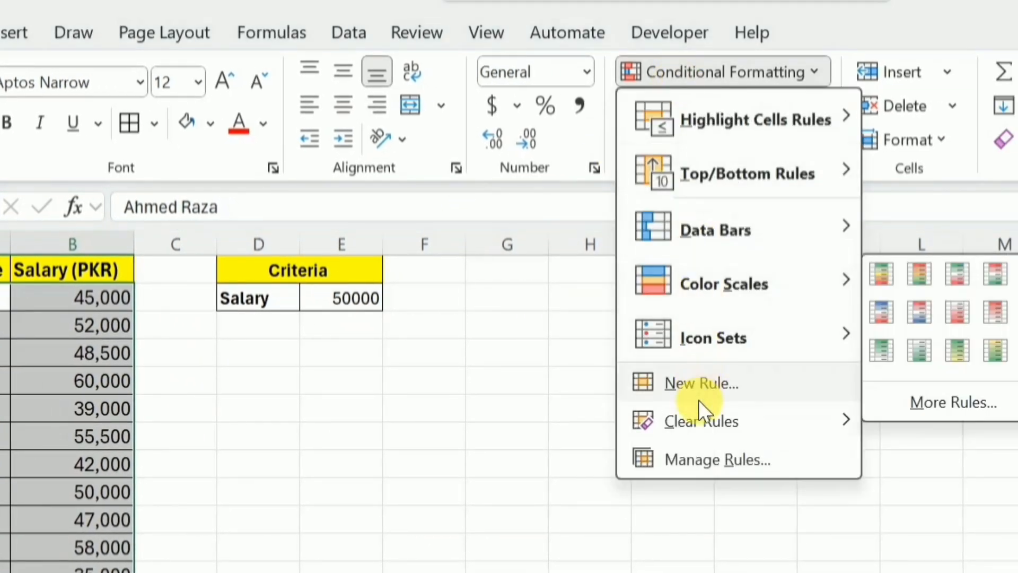
click(700, 384)
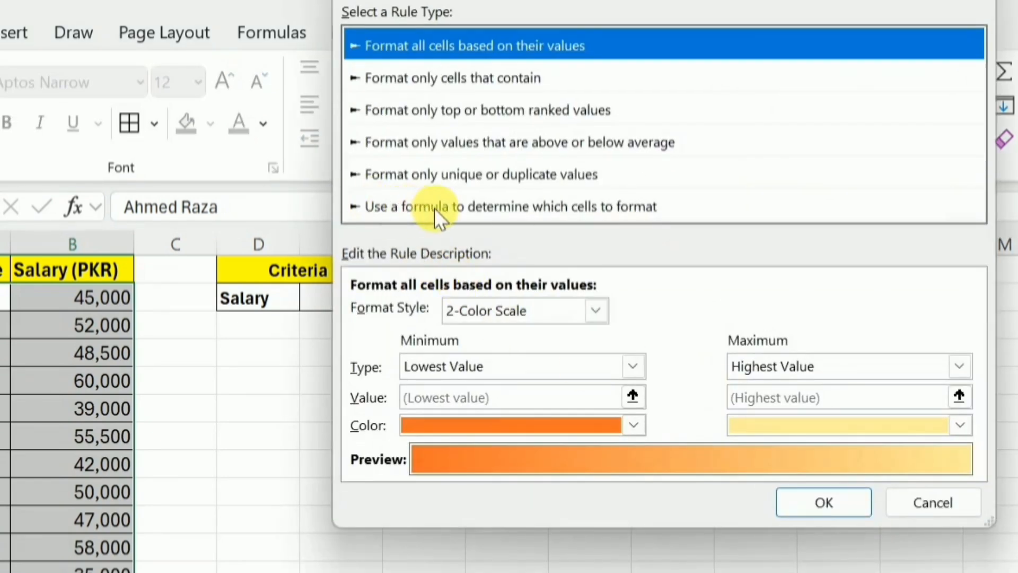
click(572, 205)
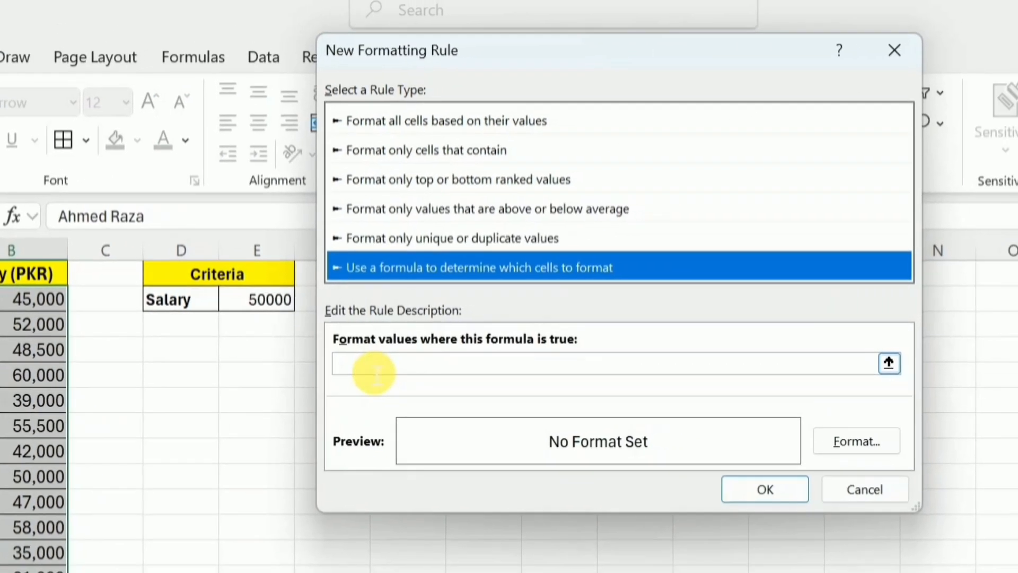
Enter =$B2>=$E$2 as the rule's formula, keeping only the column of B2 absolute.
click(375, 373)
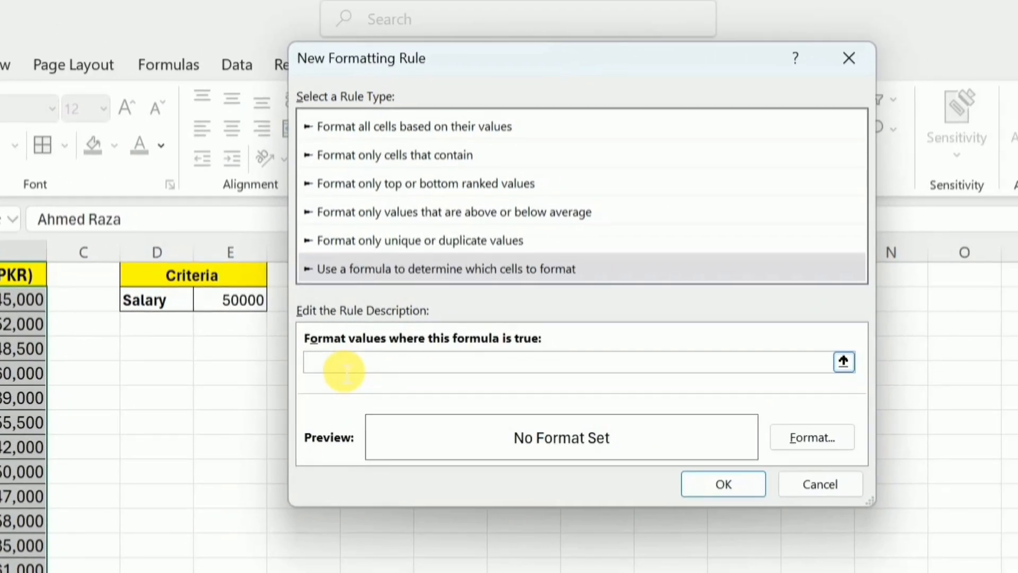
text(=)
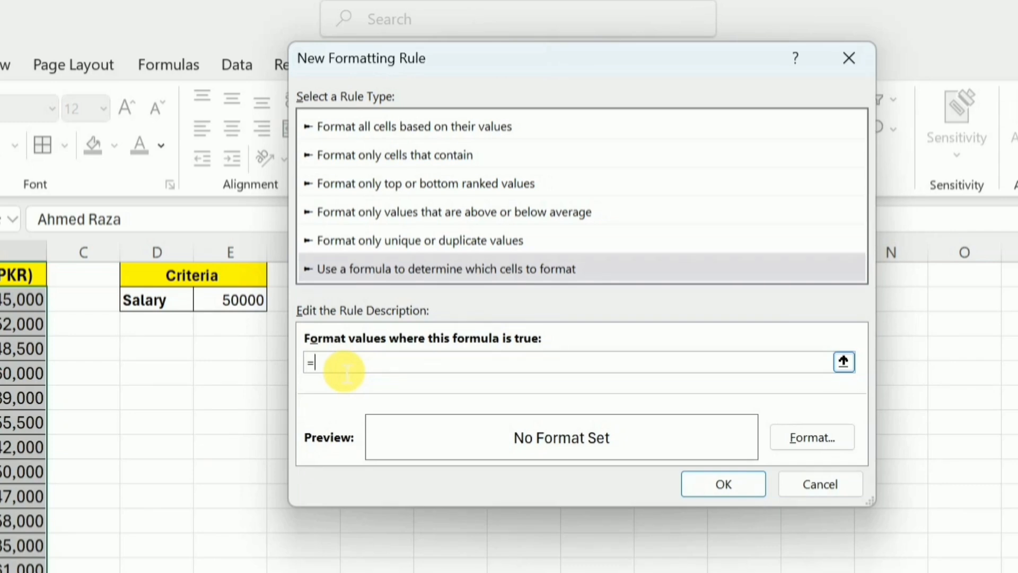
click(7, 310)
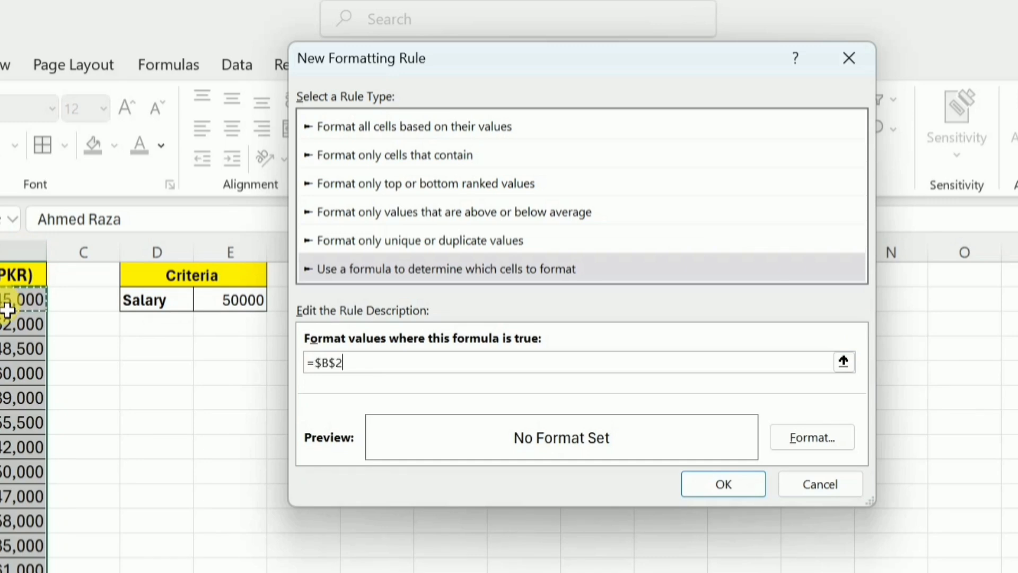
click(336, 372)
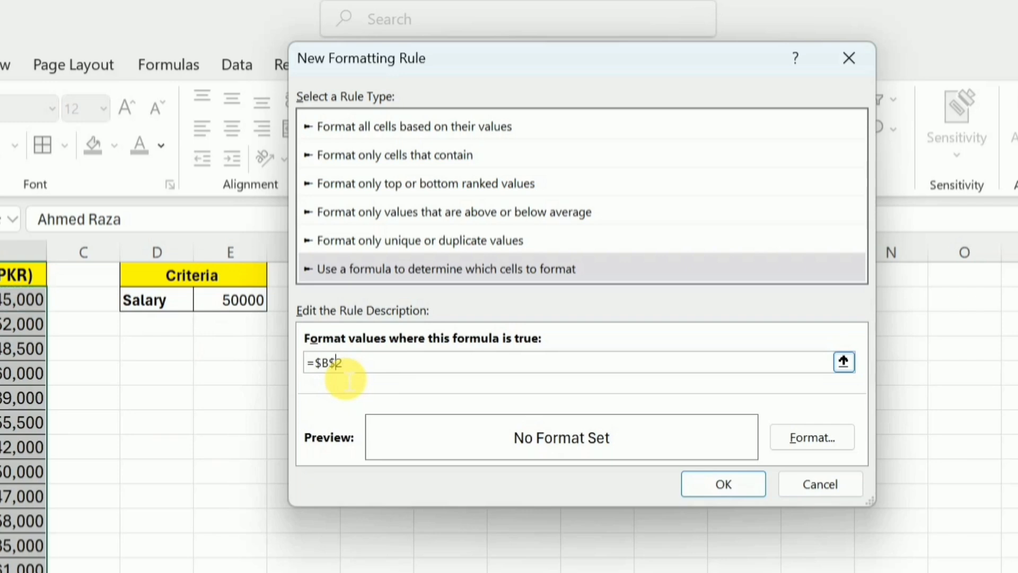
key(BackSpace)
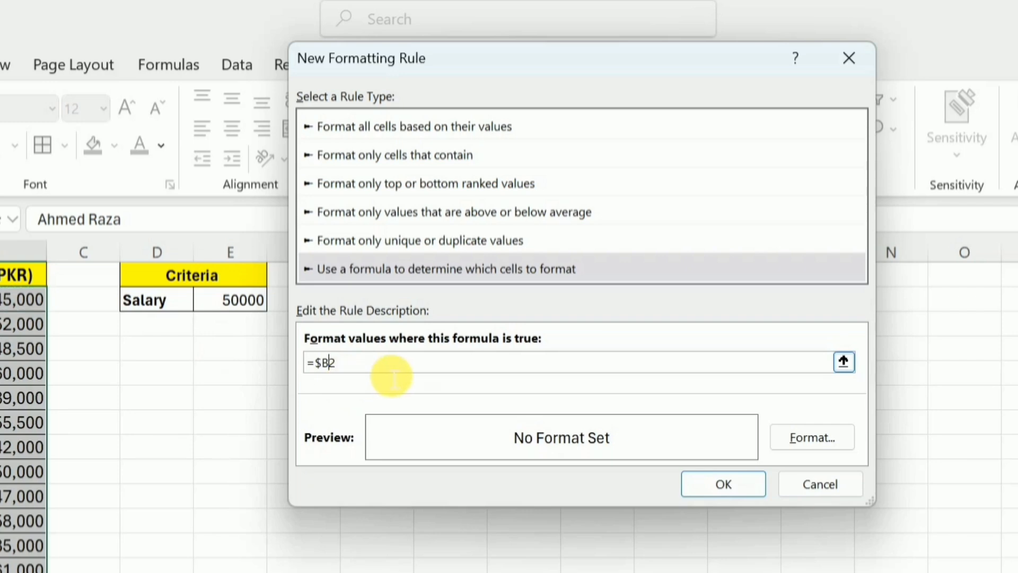
click(361, 374)
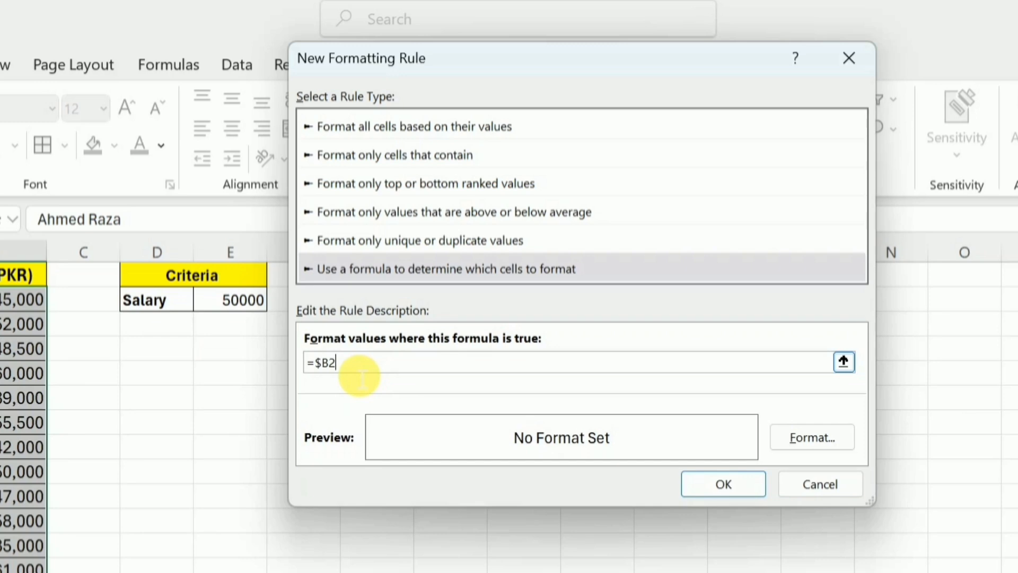
text(>=)
click(241, 312)
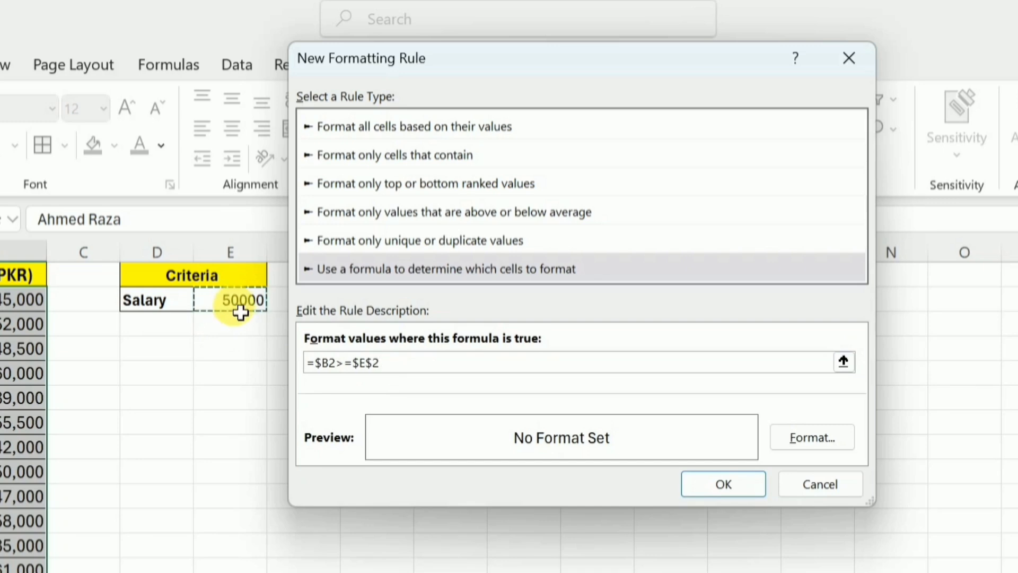
click(407, 371)
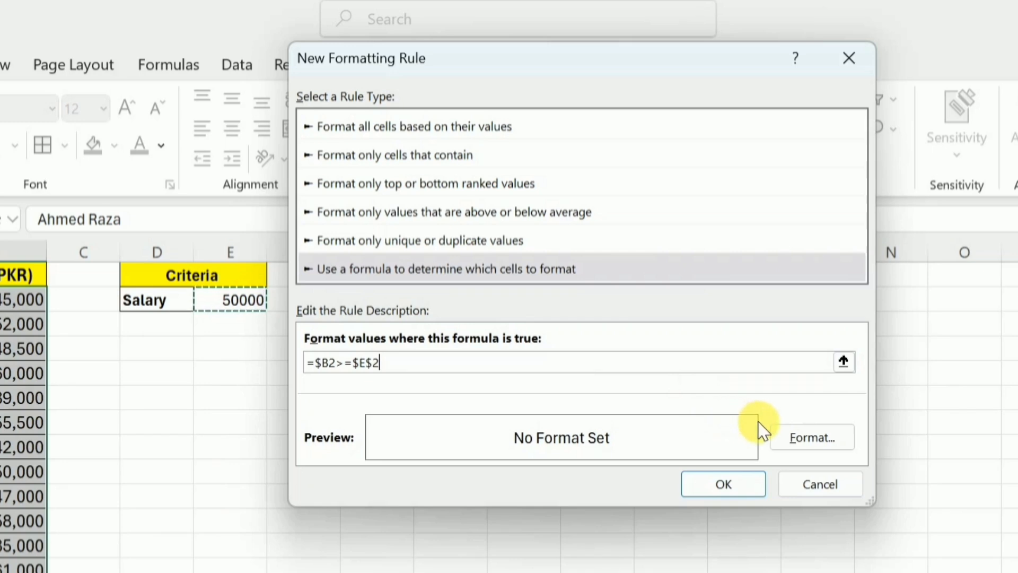
Give the rule a light green fill and bold font style, and apply it to the salary data.
click(806, 440)
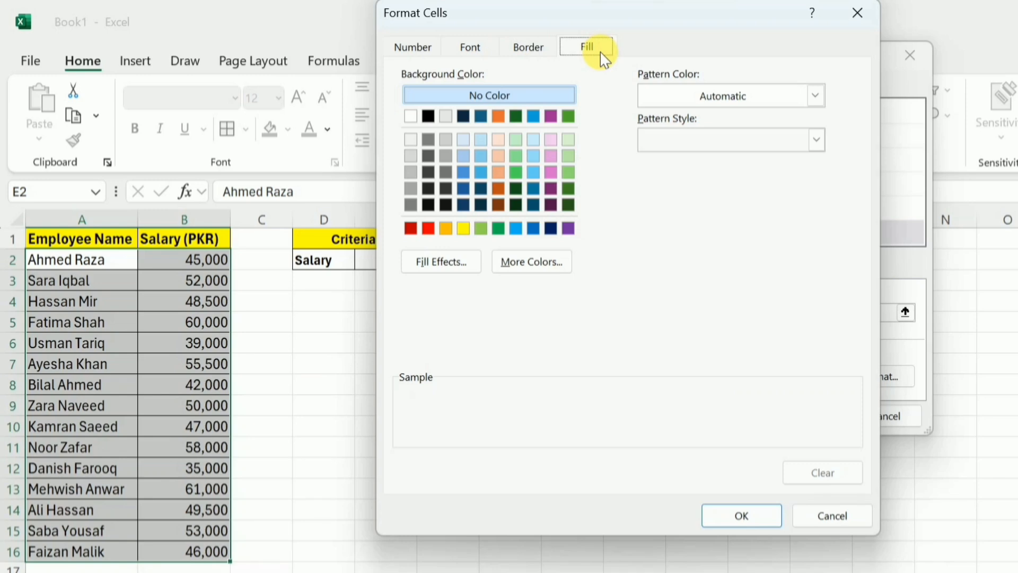
click(569, 156)
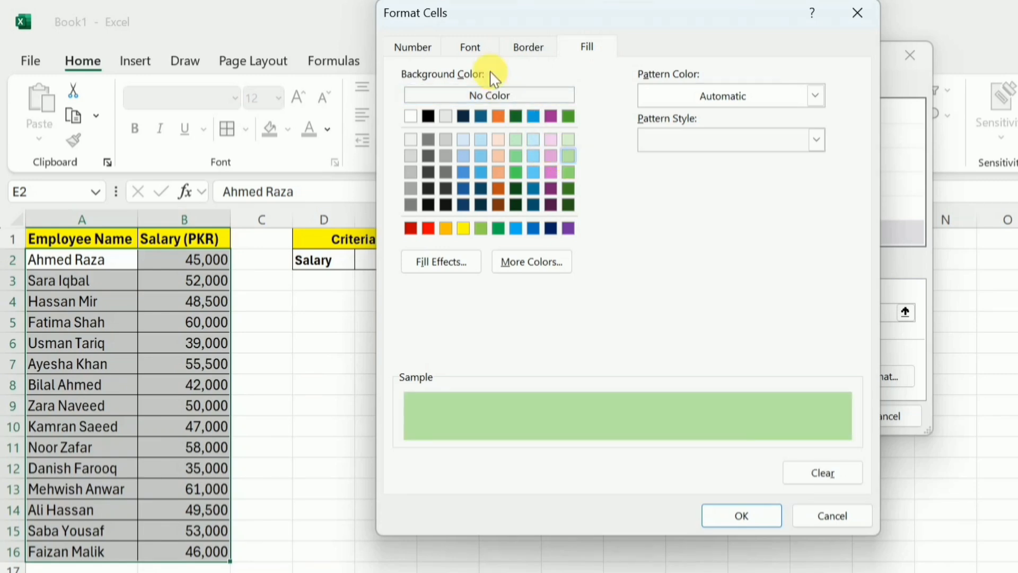
click(473, 50)
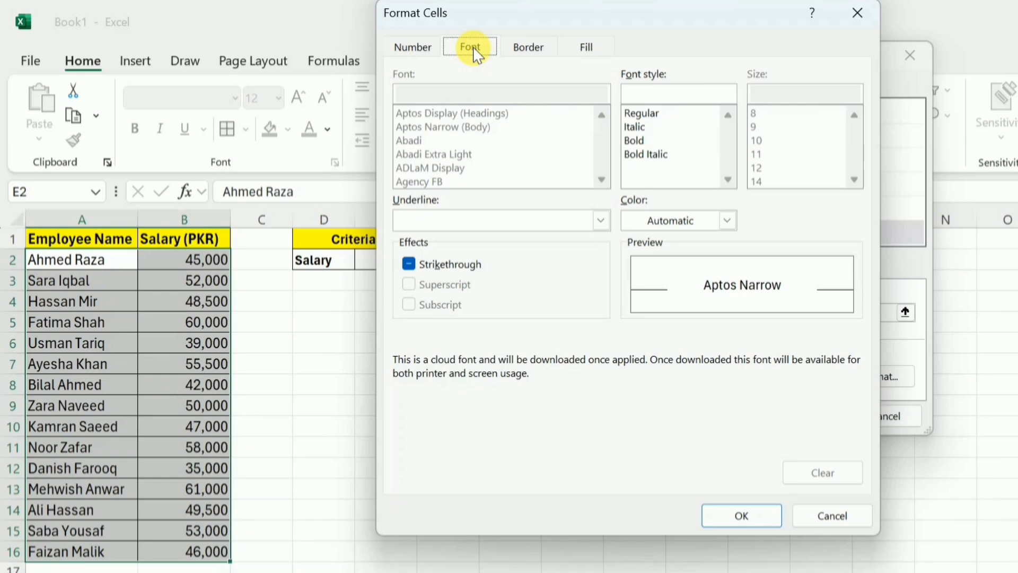
click(634, 140)
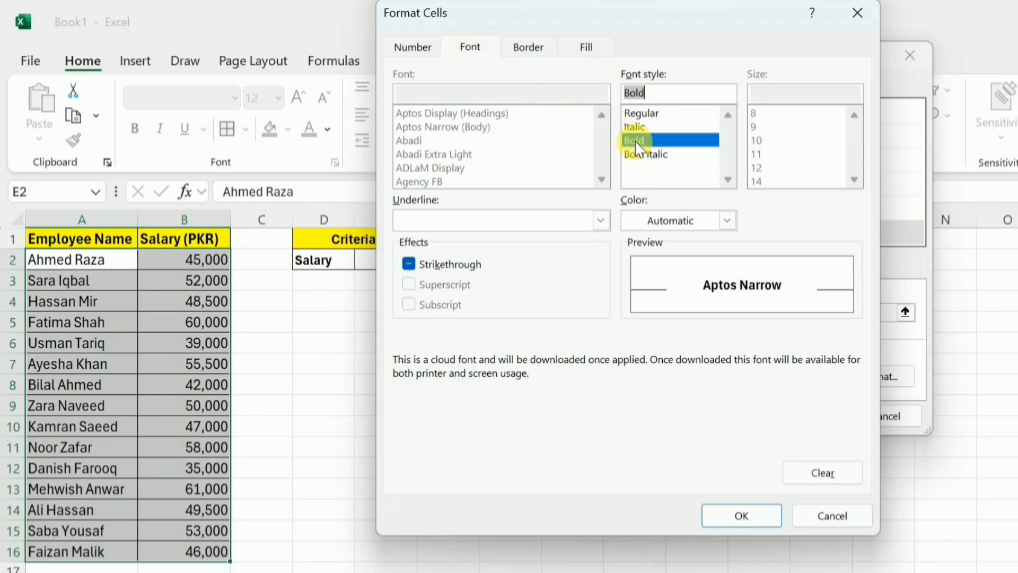
click(742, 514)
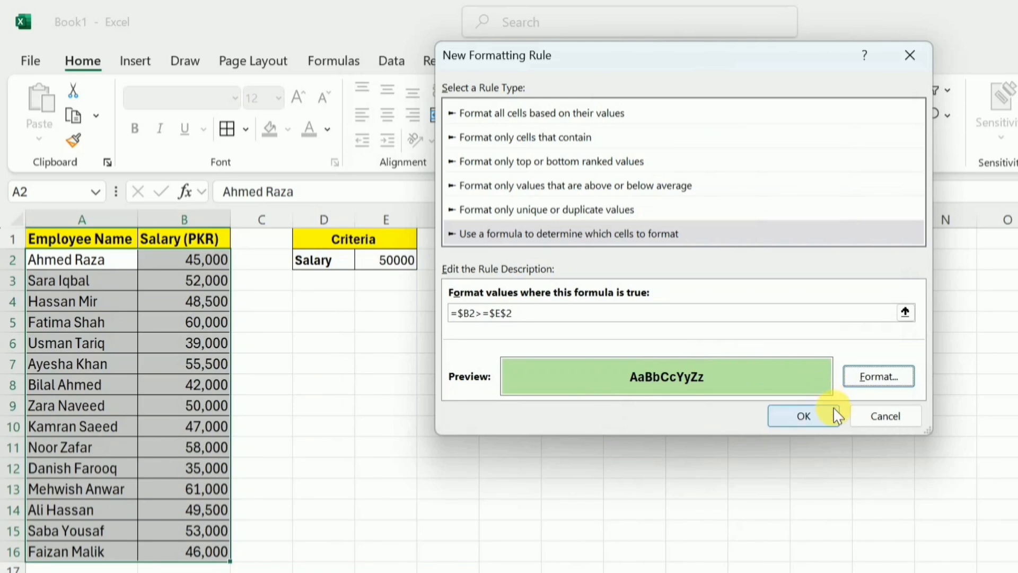
click(836, 416)
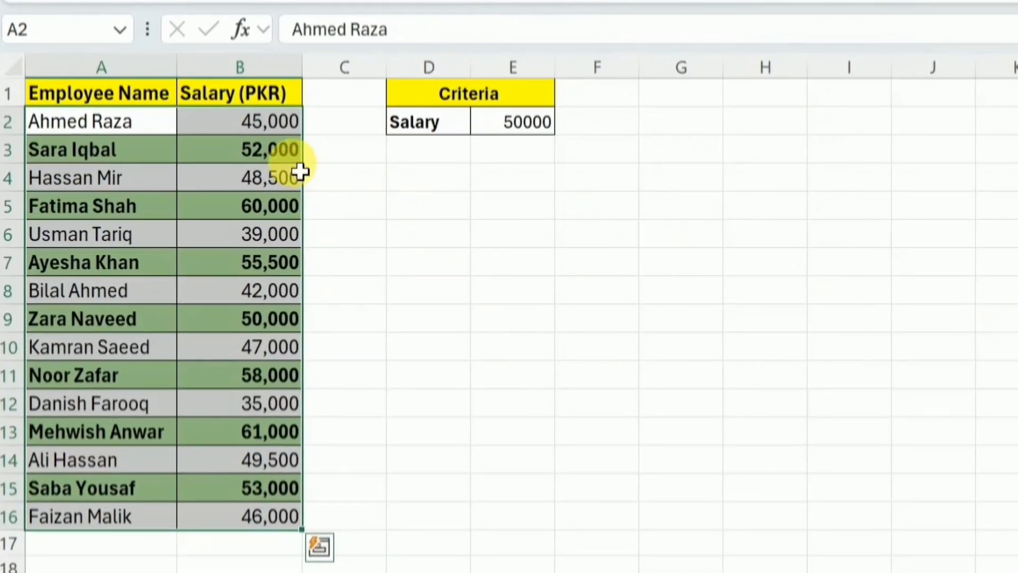
Copy the employee salary table A1:B16 to cell G1 with its formatting and fit columns G and H to their contents.
click(514, 132)
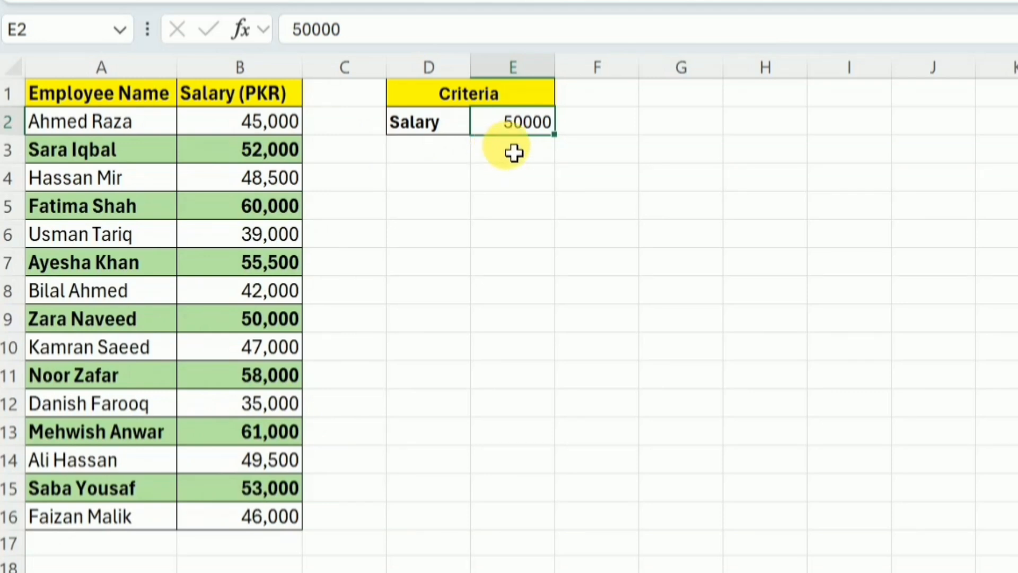
drag(81, 103, 232, 525)
key(ctrl+c)
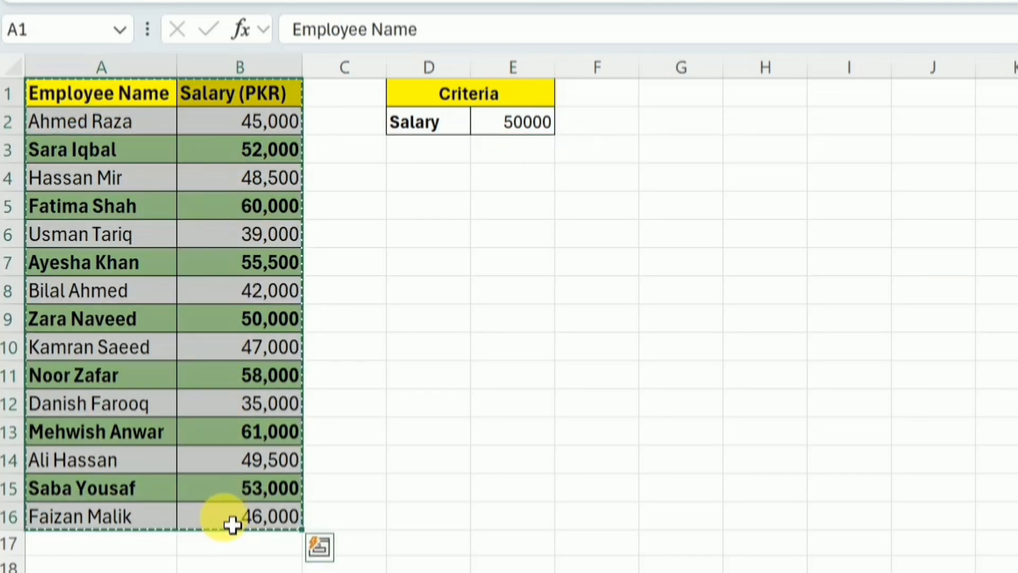
click(673, 107)
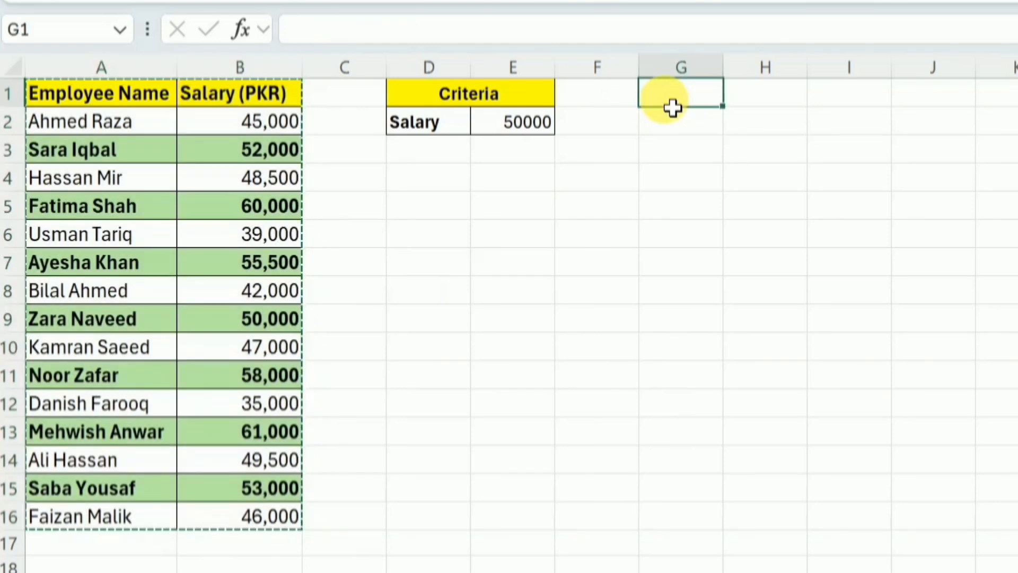
key(ctrl+v)
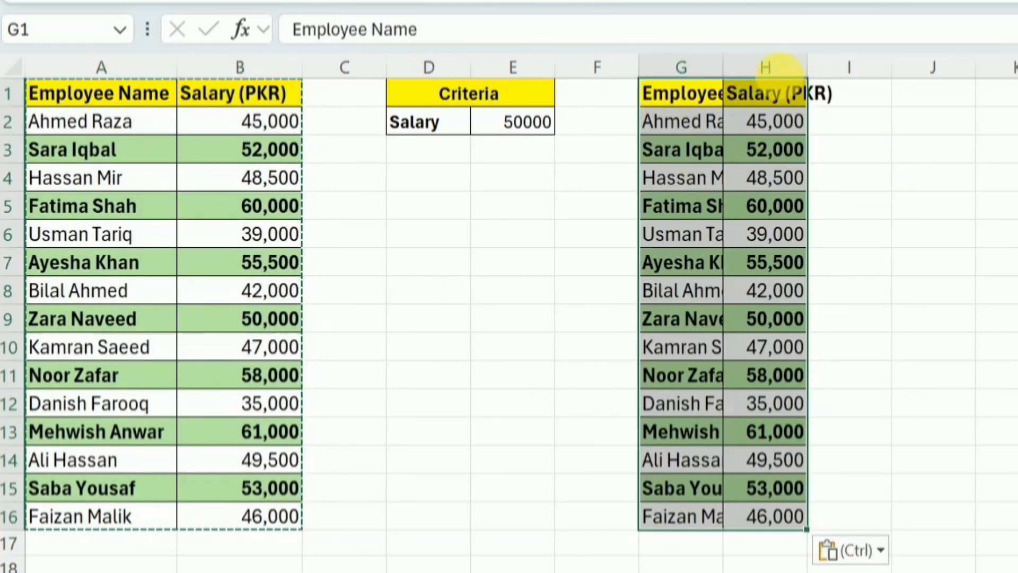
double_click(723, 68)
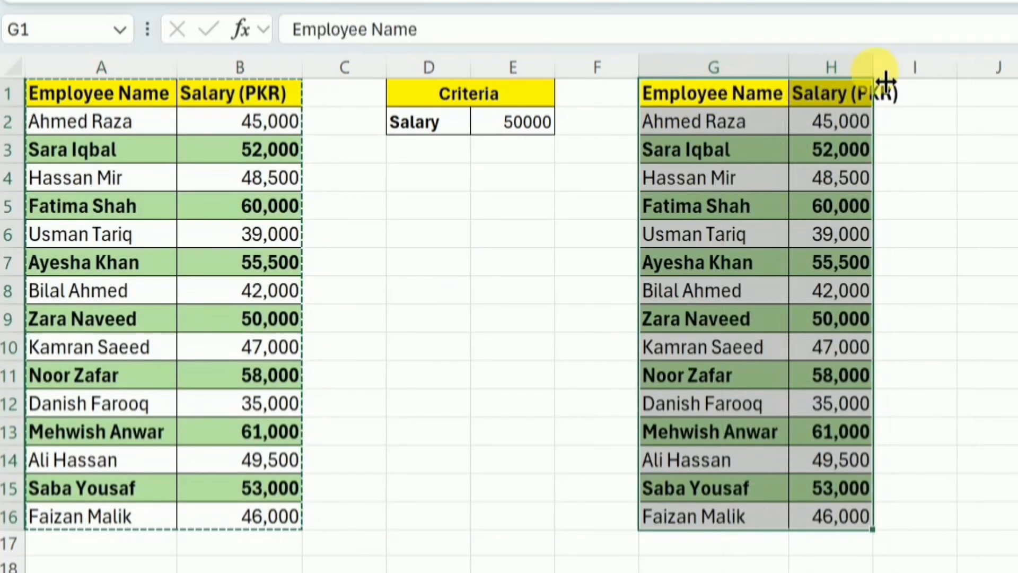
double_click(876, 68)
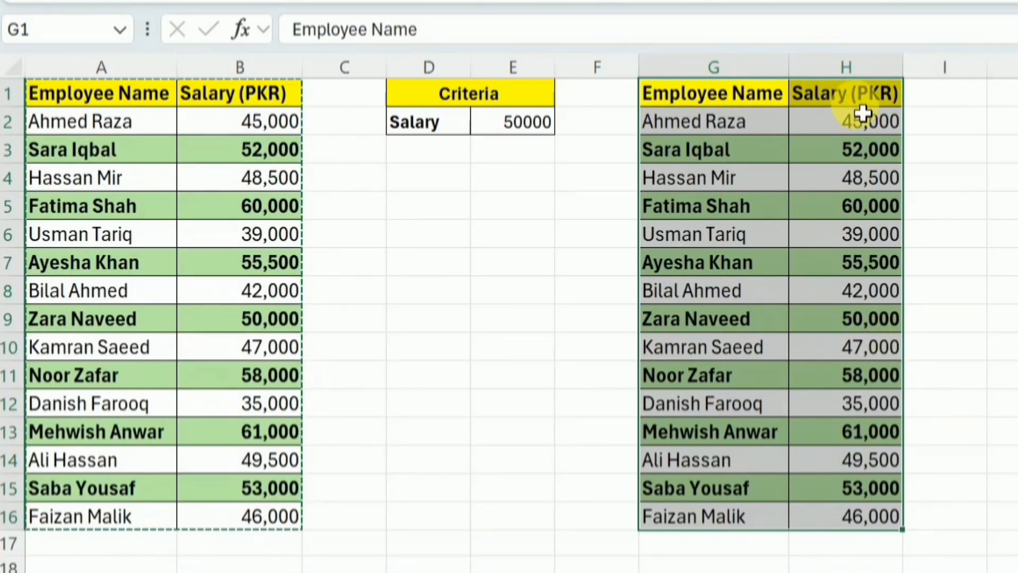
Undo the table paste at G1 and the width changes to columns G and H.
key(ctrl+z)
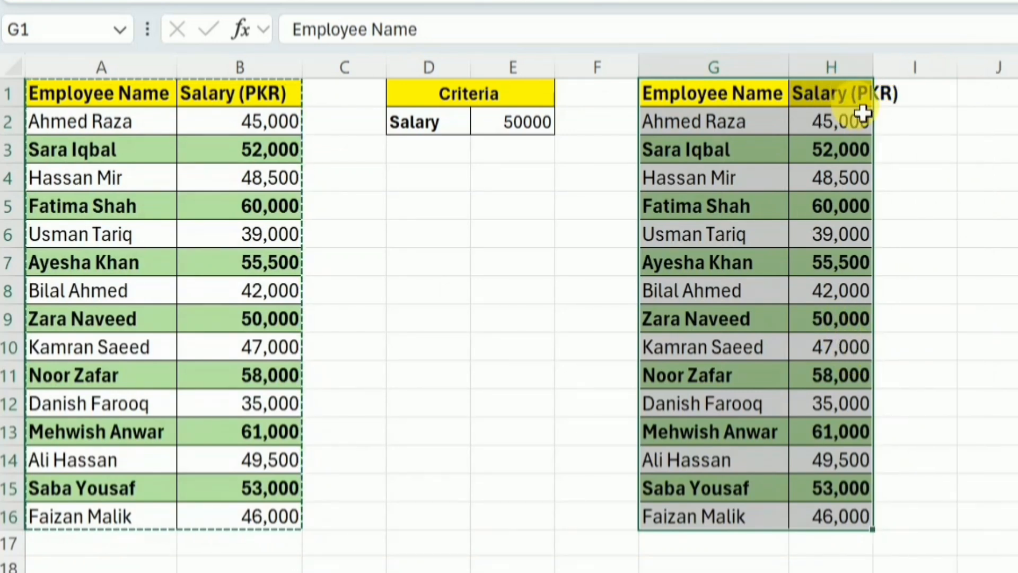
key(ctrl+z)
key(ctrl+z)
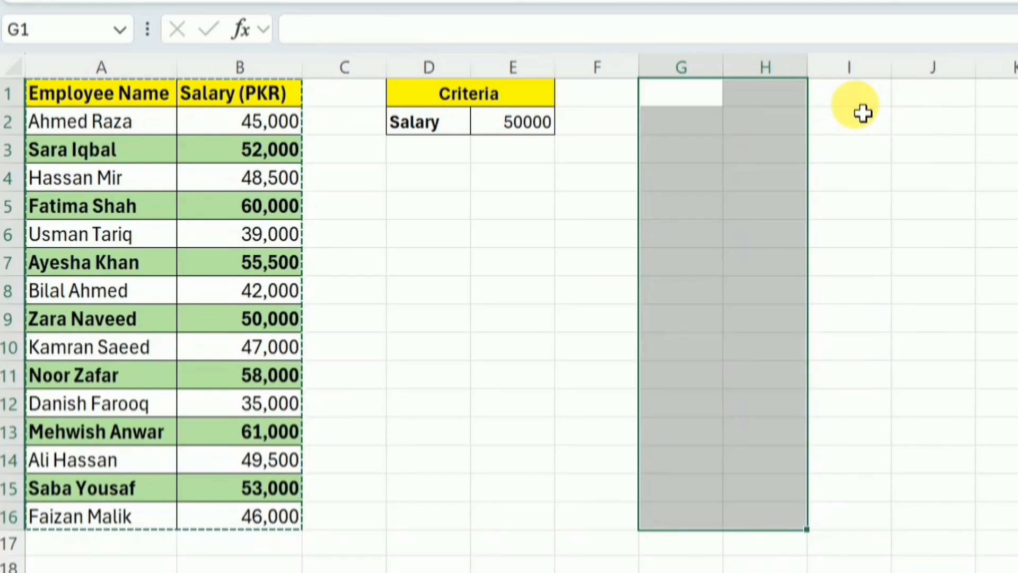
Paste the copied table at G1 as values only and fit columns G and H to their contents.
click(685, 99)
right_click(682, 101)
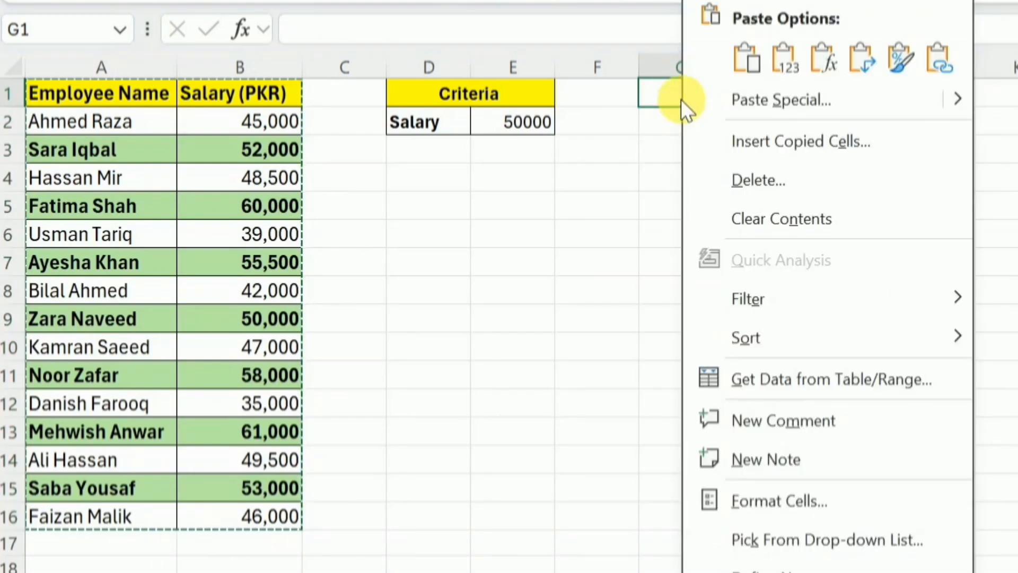
click(784, 65)
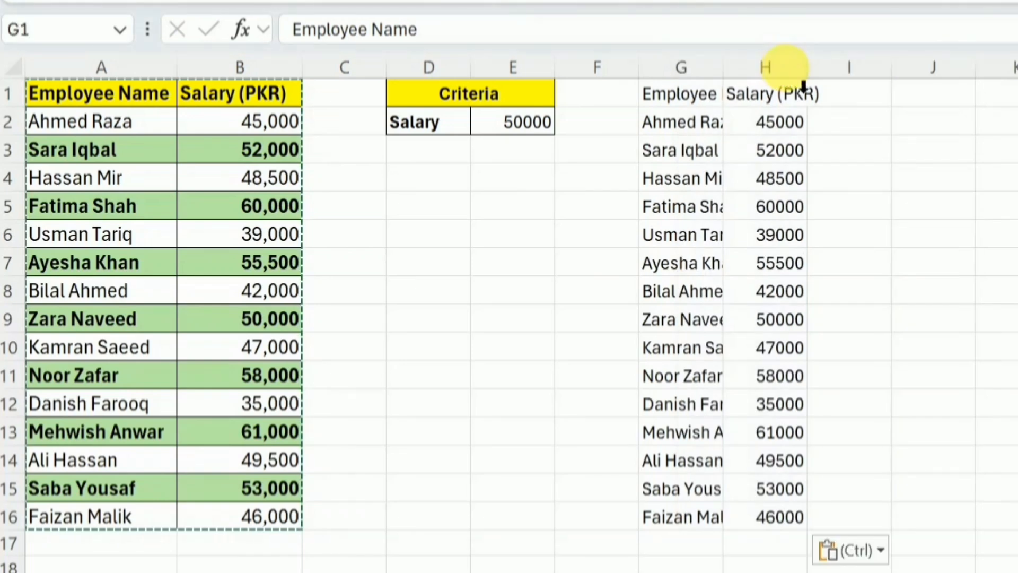
double_click(723, 68)
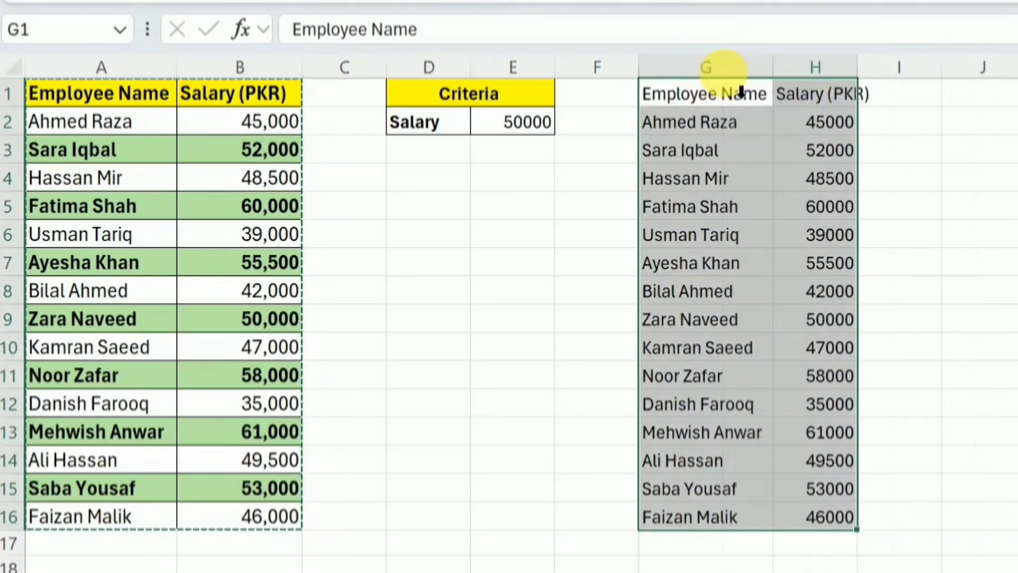
double_click(875, 78)
click(947, 158)
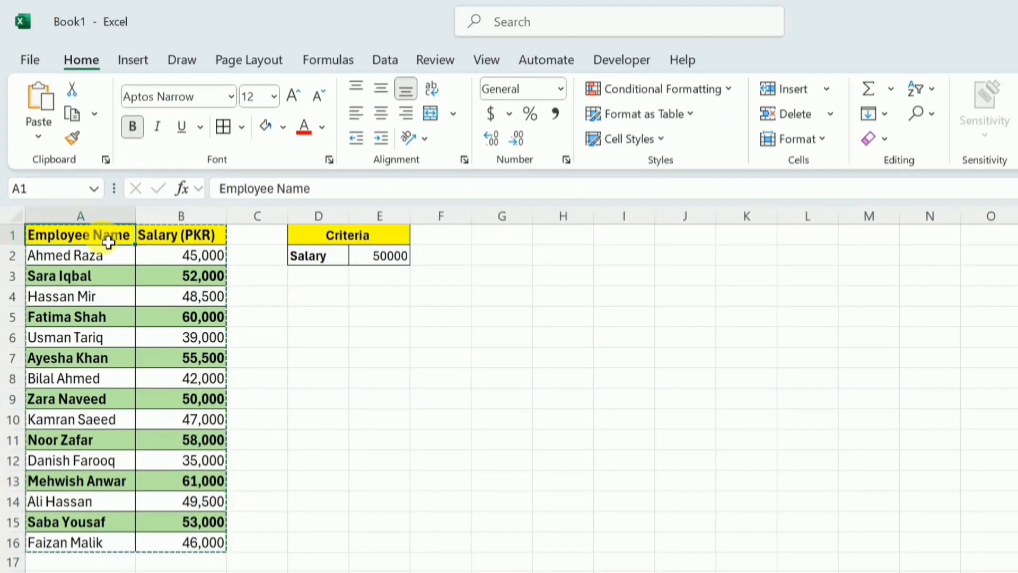
Clear the conditional formatting rules from the selected cells A2:B16.
click(168, 258)
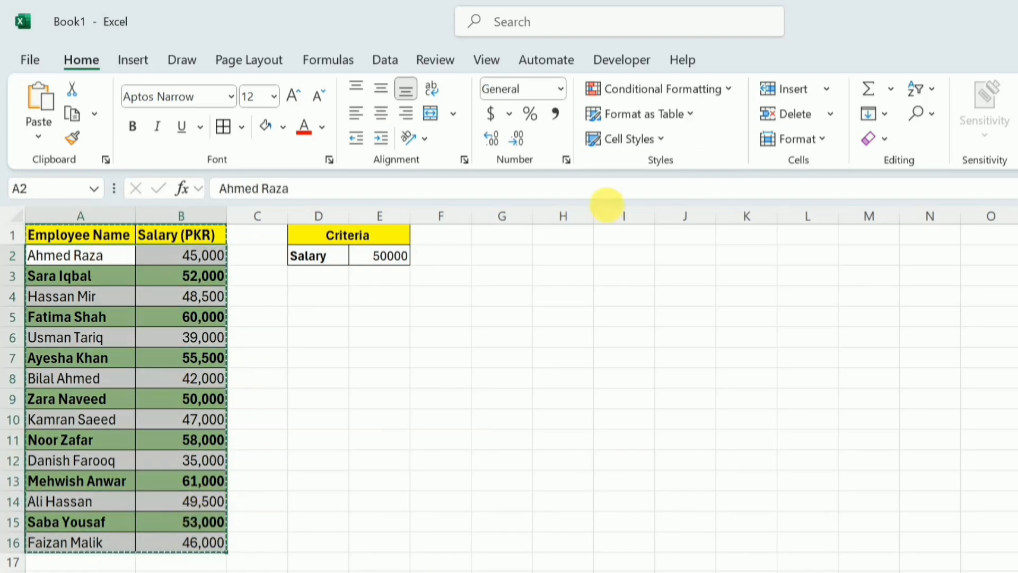
click(683, 93)
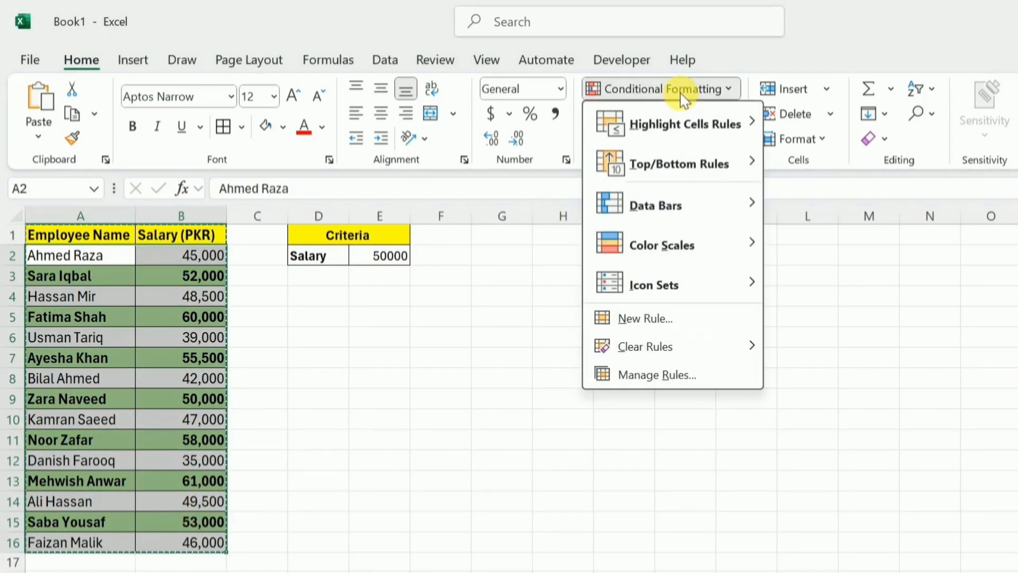
mouse_move(700, 351)
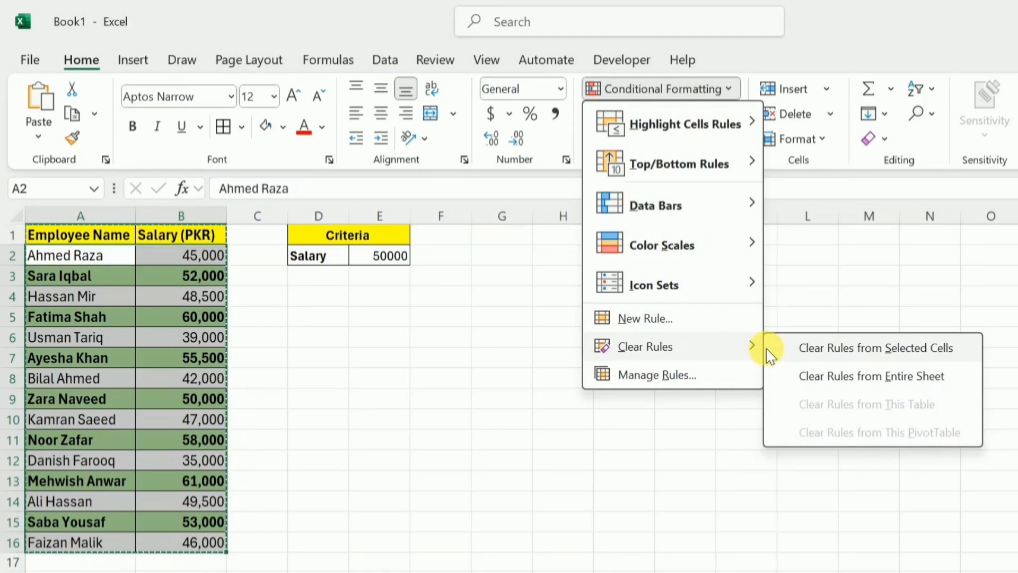
click(857, 353)
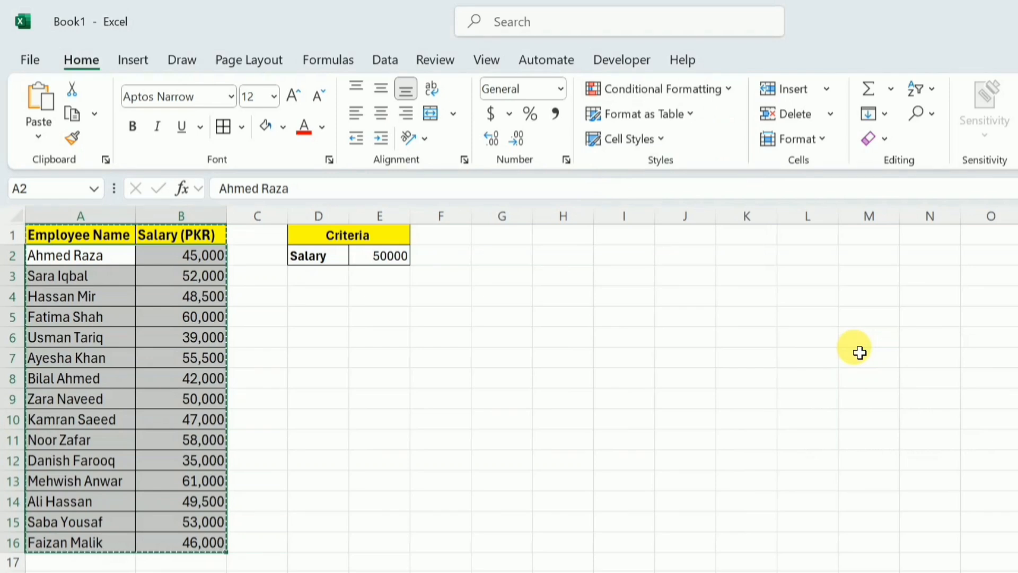
click(213, 242)
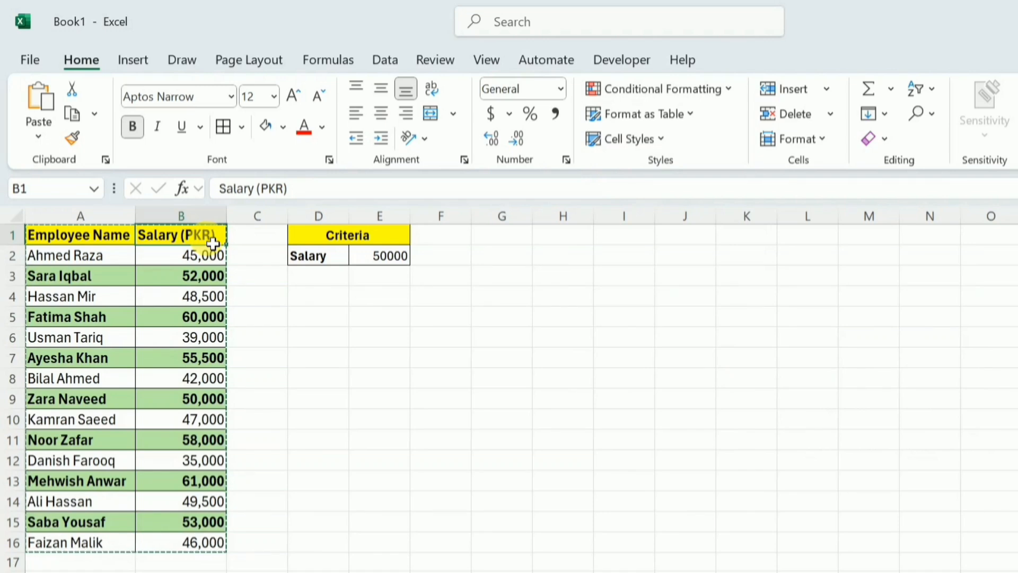
click(381, 242)
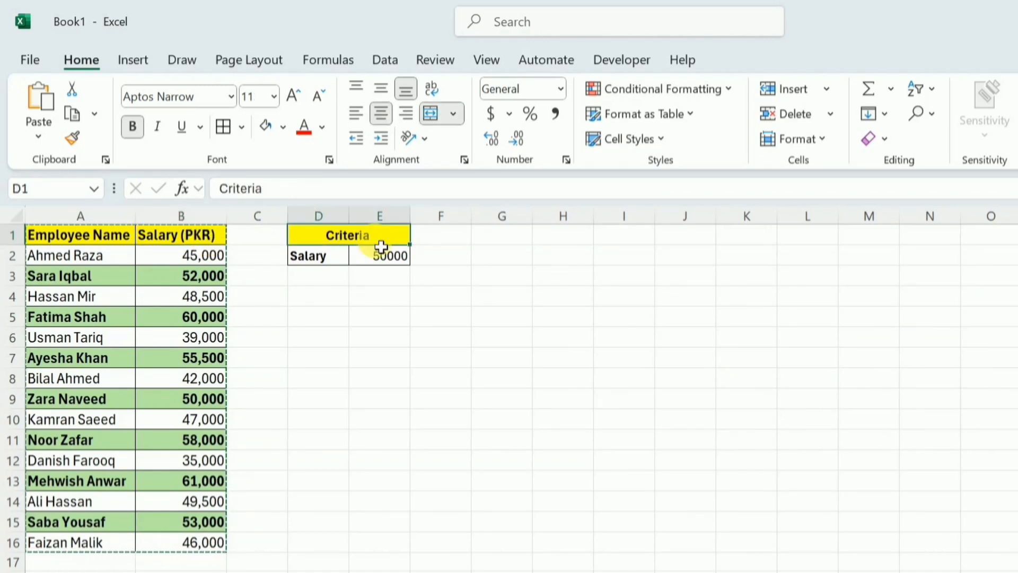